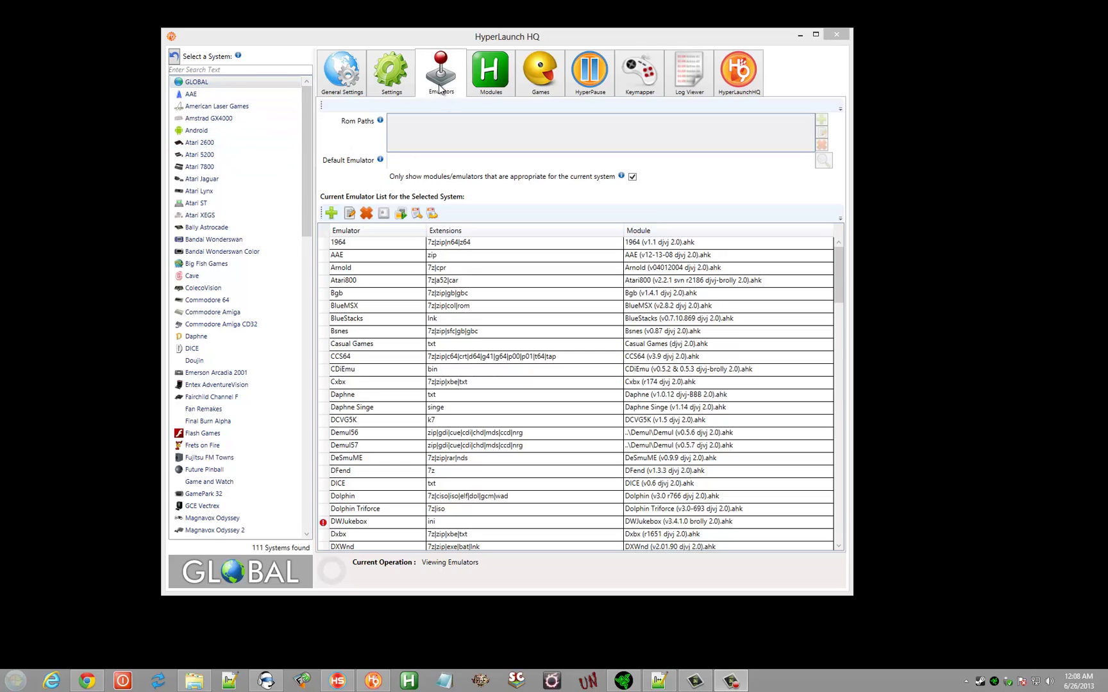
- Look through the global emulator list, checking each emulator's supported extensions and assigned module
{"action": "left_click", "coordinate": [448, 331]}
{"action": "scroll", "coordinate": [449, 346], "scroll_direction": "down", "scroll_amount": 13}
{"action": "scroll", "coordinate": [449, 350], "scroll_direction": "down", "scroll_amount": 15}
{"action": "scroll", "coordinate": [449, 349], "scroll_direction": "up", "scroll_amount": 20}
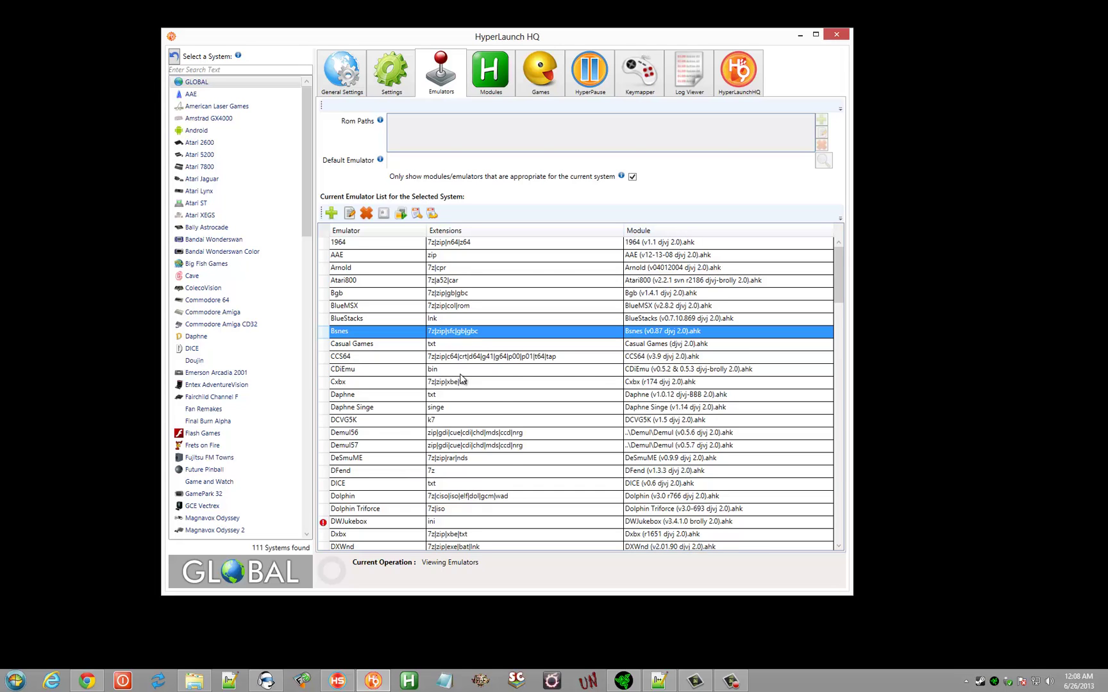
{"action": "scroll", "coordinate": [460, 379], "scroll_direction": "down", "scroll_amount": 15}
{"action": "scroll", "coordinate": [460, 379], "scroll_direction": "up", "scroll_amount": 14}
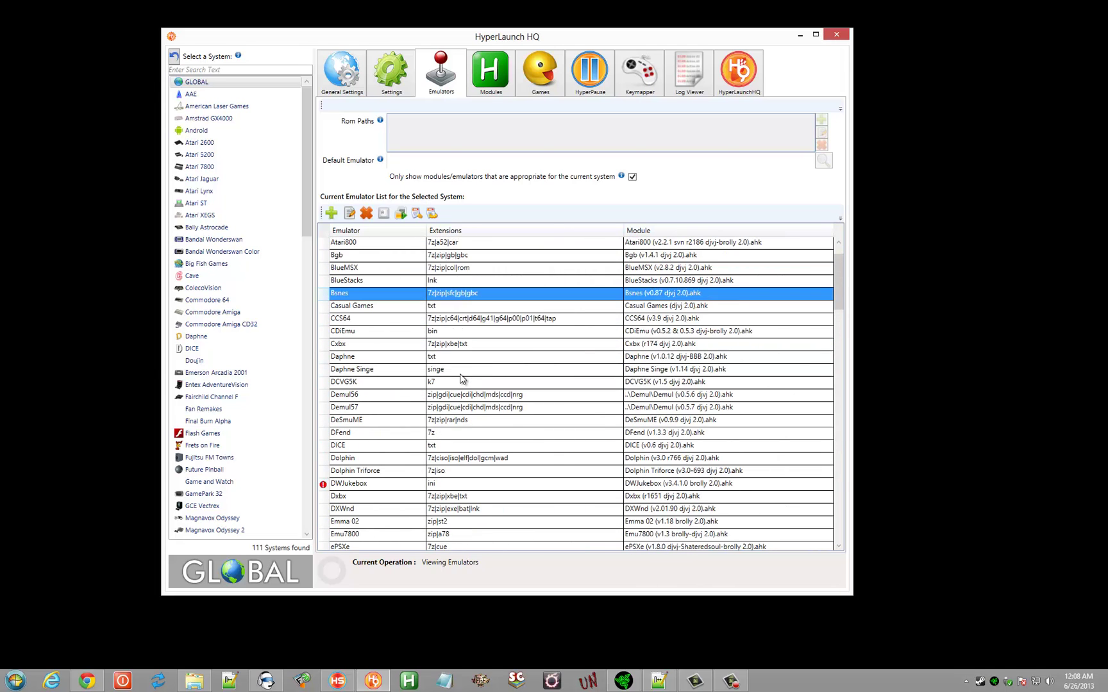
{"action": "scroll", "coordinate": [460, 379], "scroll_direction": "up", "scroll_amount": 1}
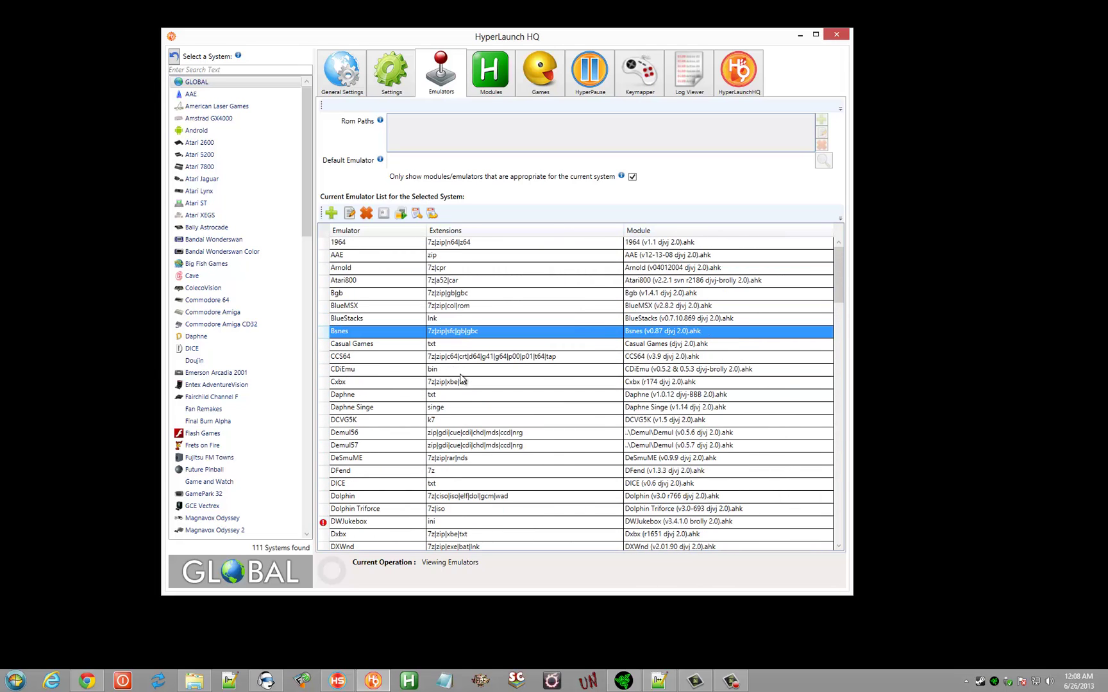
- Select the Atari Lynx system and view the emulators offered as its default, leaving the choice as it is
{"action": "left_click", "coordinate": [219, 142]}
{"action": "left_click", "coordinate": [212, 179]}
{"action": "left_click", "coordinate": [218, 190]}
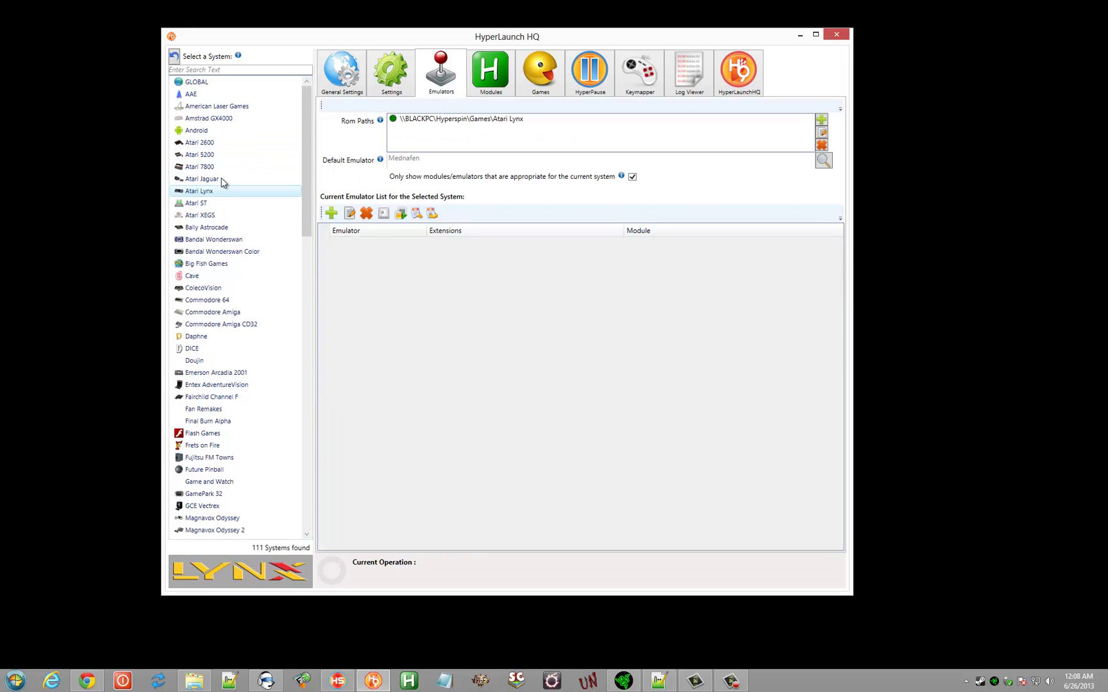
{"action": "left_click", "coordinate": [824, 161]}
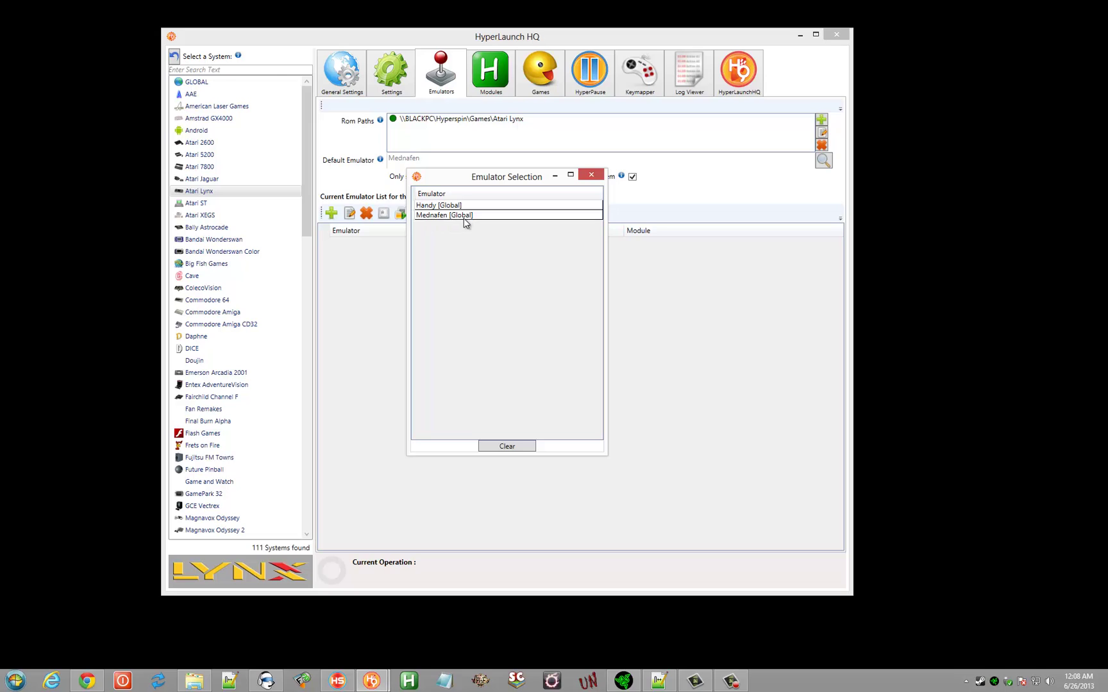
{"action": "left_click", "coordinate": [590, 176]}
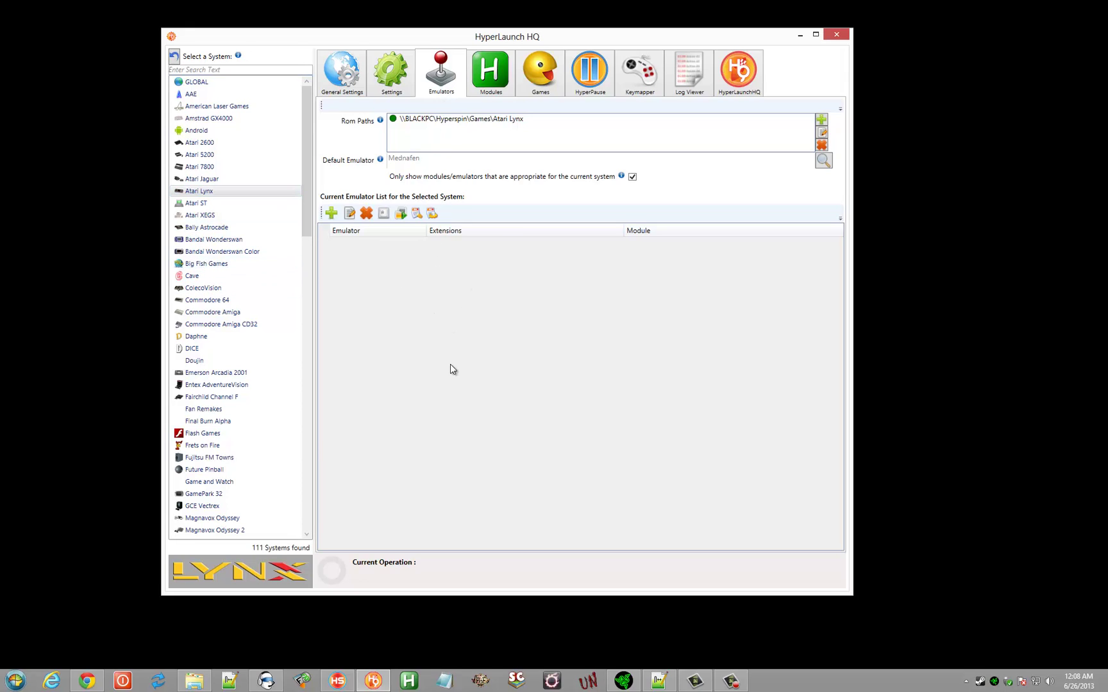
- View the blank form for adding an emulator to Atari Lynx and close it without saving
{"action": "left_click", "coordinate": [331, 213]}
{"action": "left_click", "coordinate": [738, 218]}
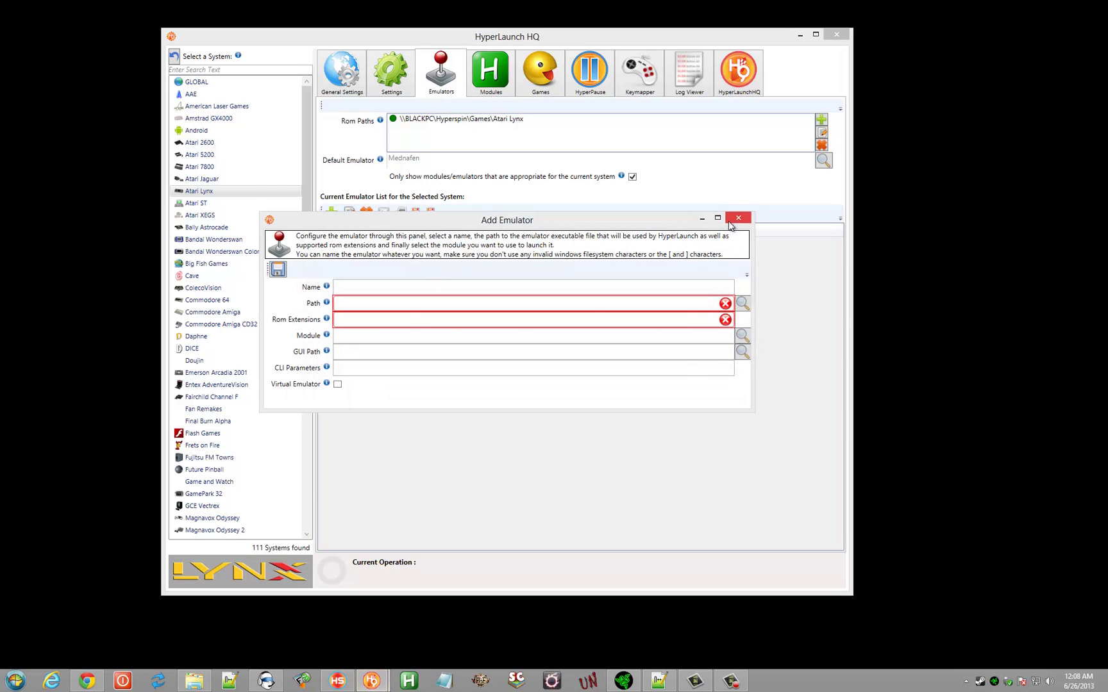
{"action": "left_click", "coordinate": [658, 381]}
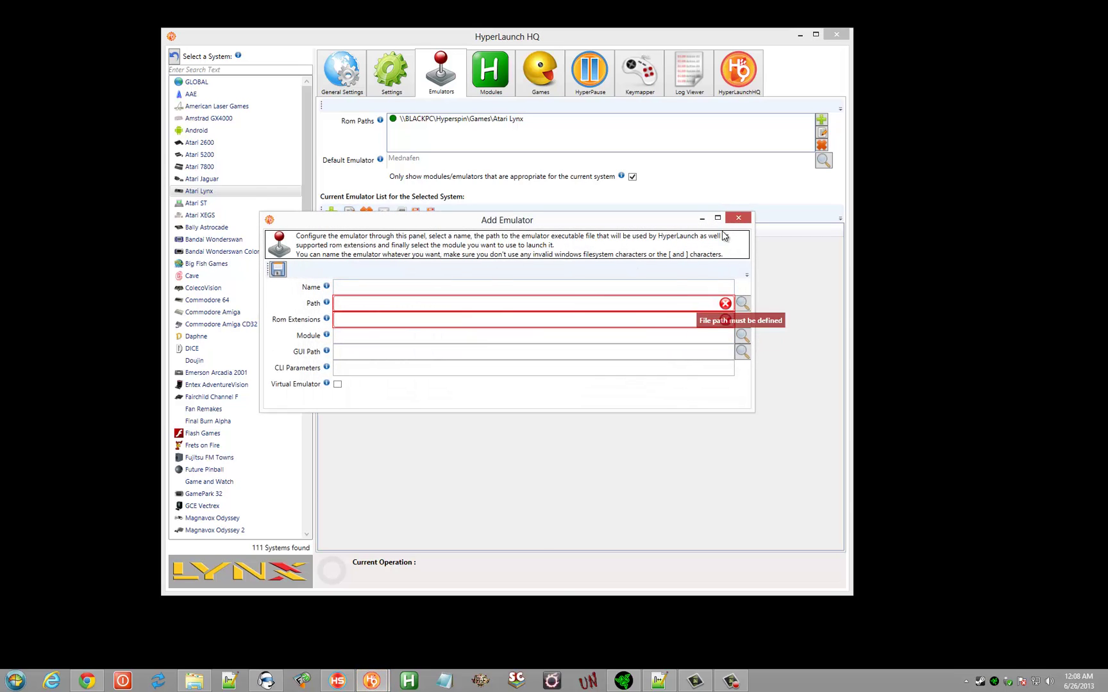
{"action": "left_click", "coordinate": [738, 218]}
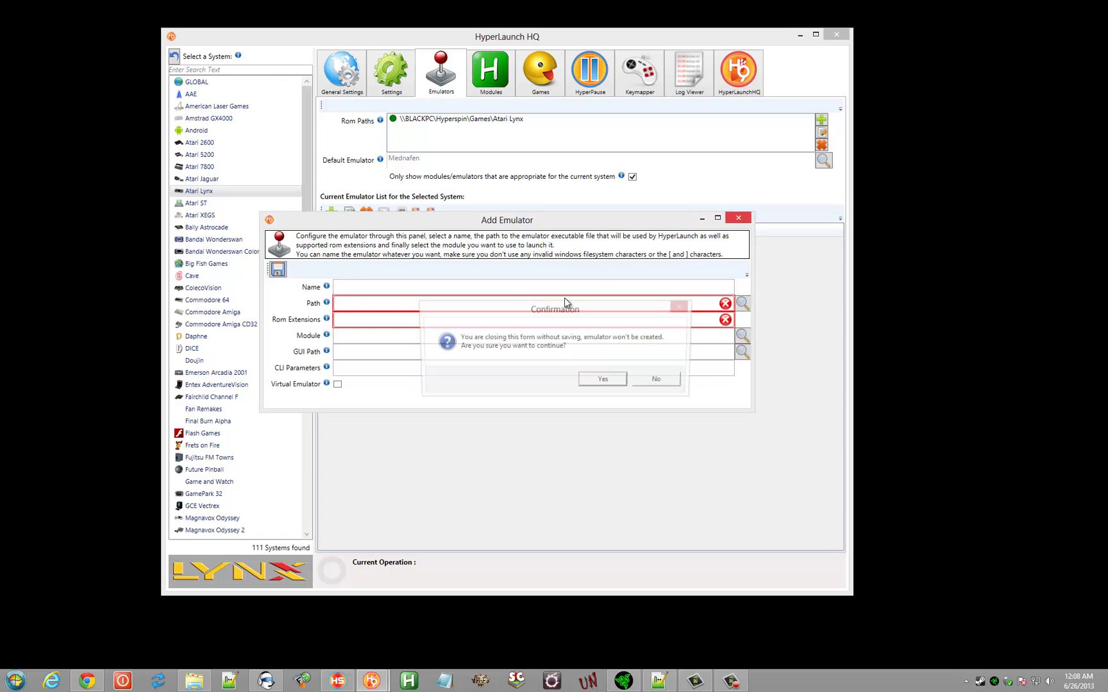
{"action": "left_click", "coordinate": [602, 379]}
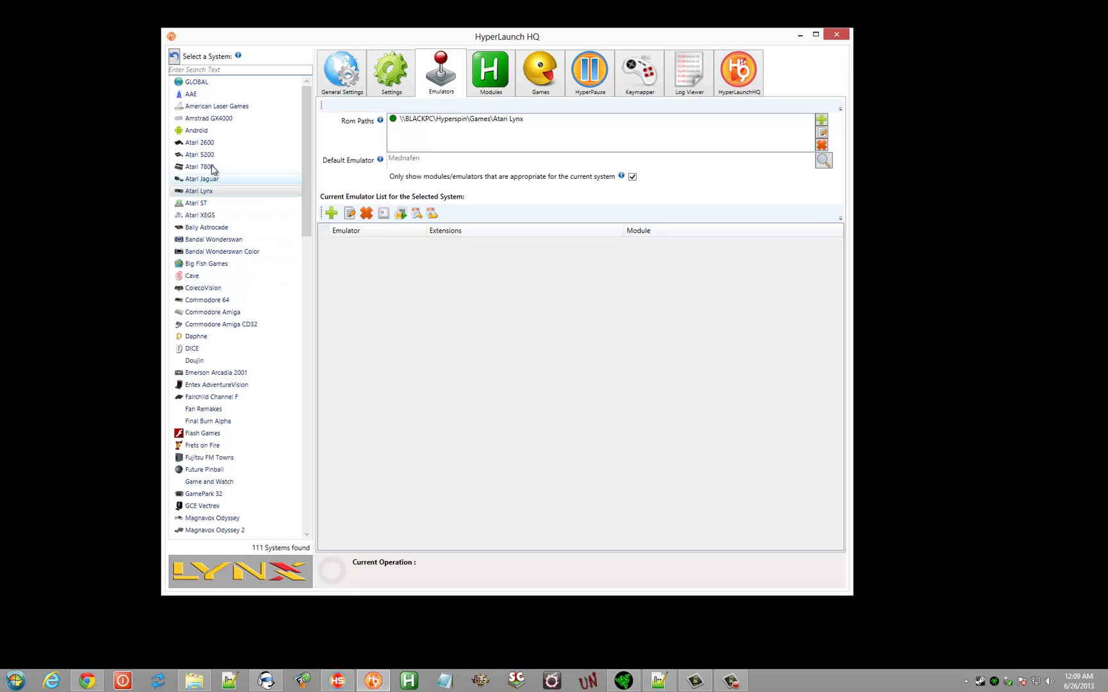
- Compare the emulator settings of the Global, Atari XEGS, Commodore Amiga CD32, Atari ST and GCE Vectrex entries
{"action": "left_click", "coordinate": [192, 82]}
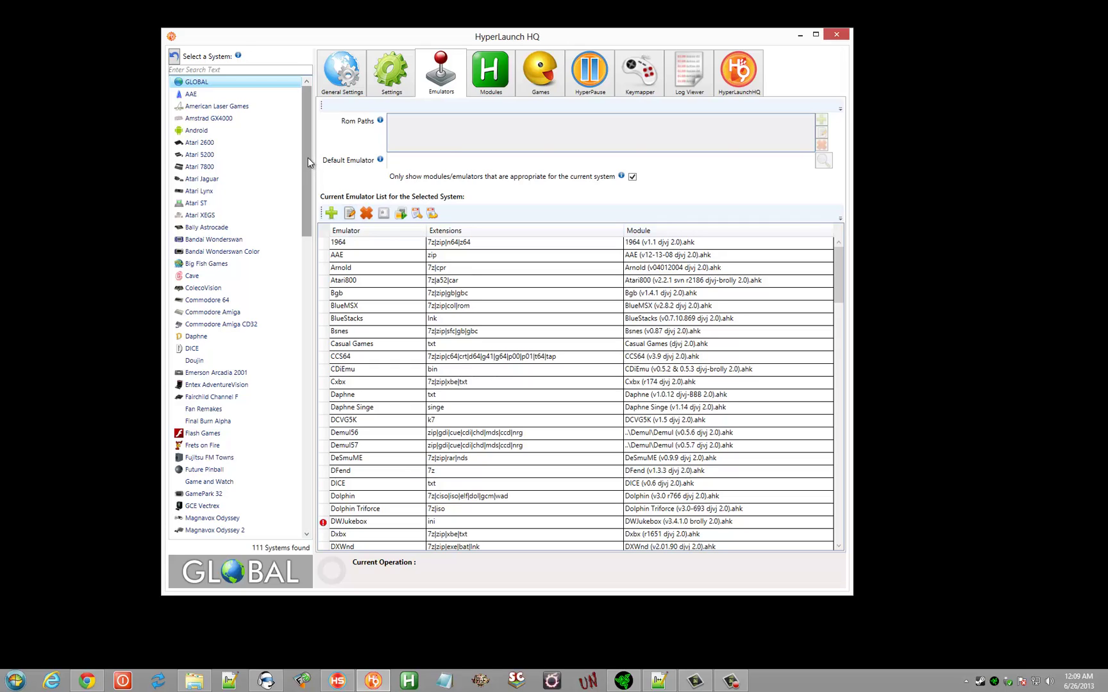
{"action": "mouse_move", "coordinate": [308, 163]}
{"action": "left_mouse_down"}
{"action": "mouse_move", "coordinate": [310, 188]}
{"action": "mouse_move", "coordinate": [310, 153]}
{"action": "left_mouse_up"}
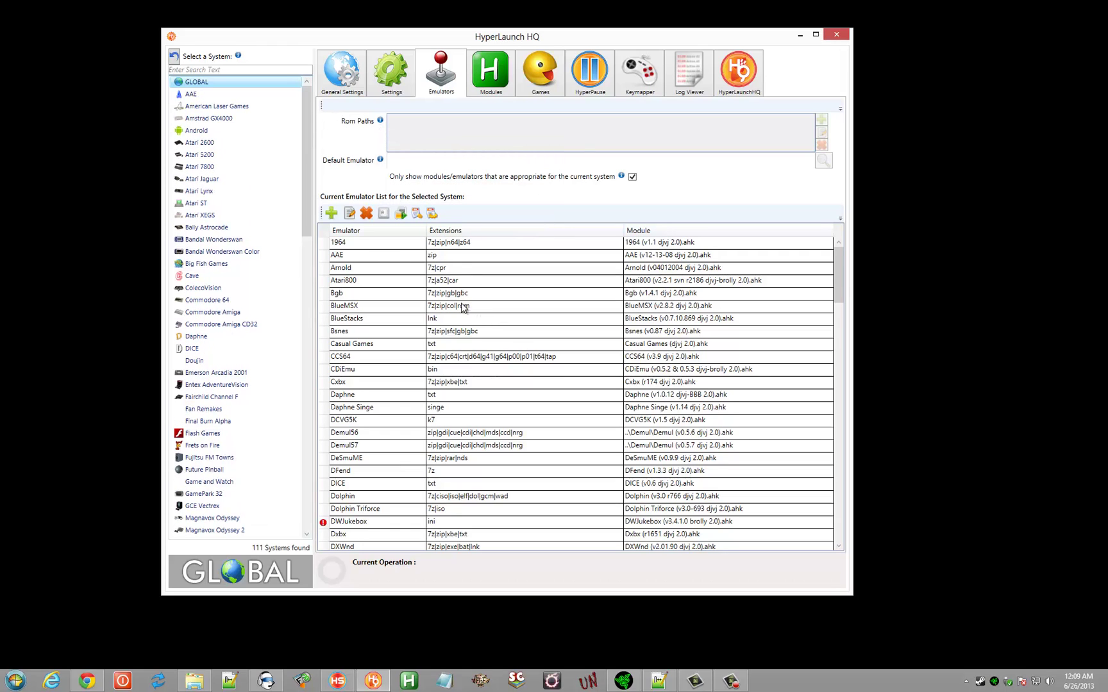
{"action": "left_click", "coordinate": [213, 217]}
{"action": "left_click", "coordinate": [220, 323]}
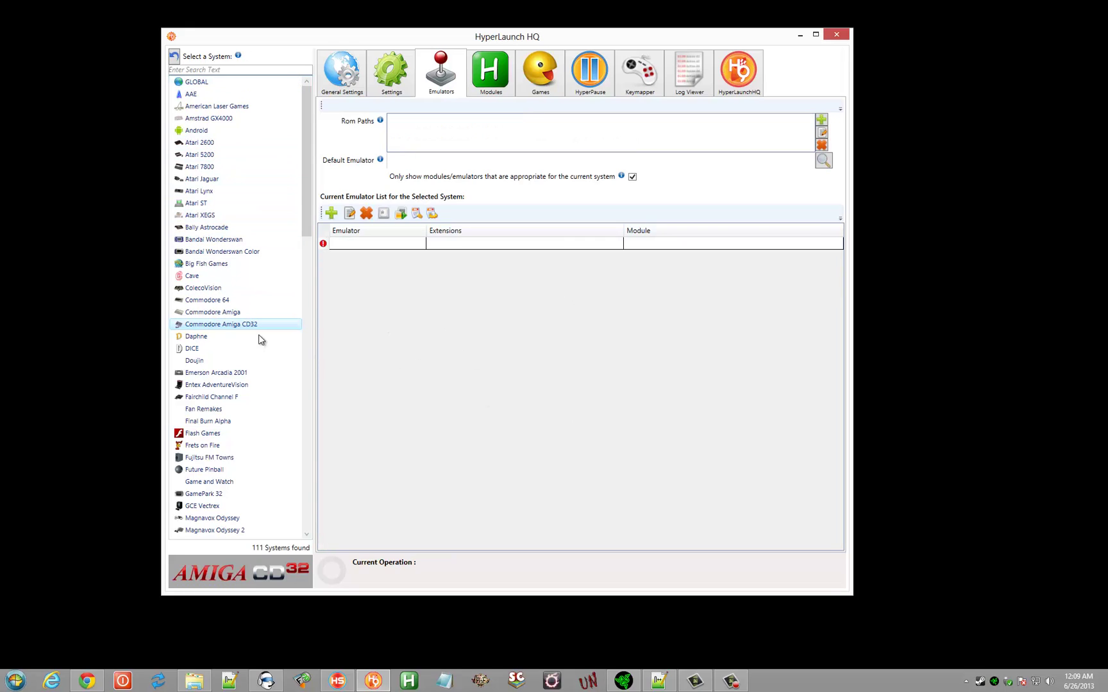
{"action": "left_click", "coordinate": [197, 203]}
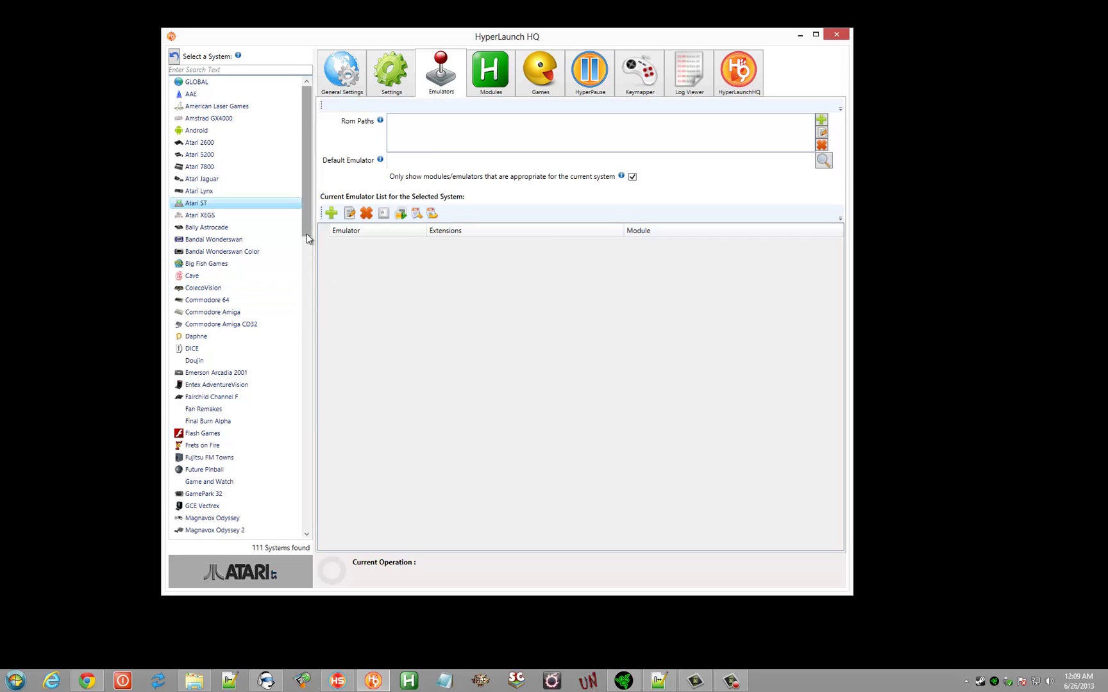
{"action": "left_click_drag", "start_coordinate": [306, 233], "coordinate": [312, 302]}
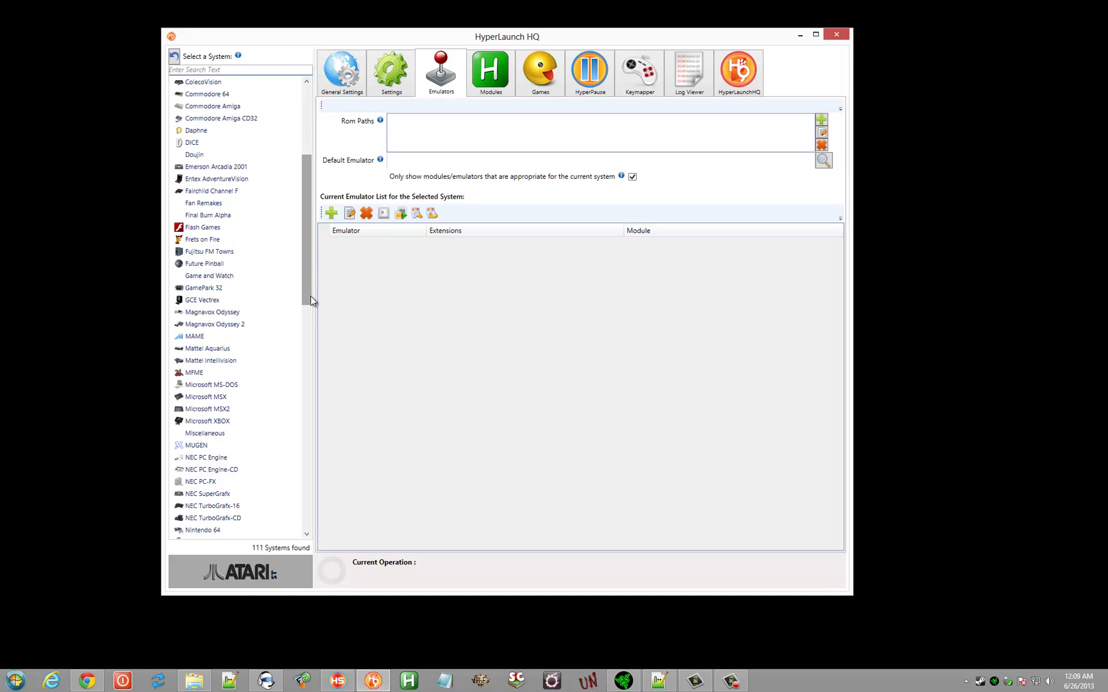
{"action": "left_click", "coordinate": [215, 300]}
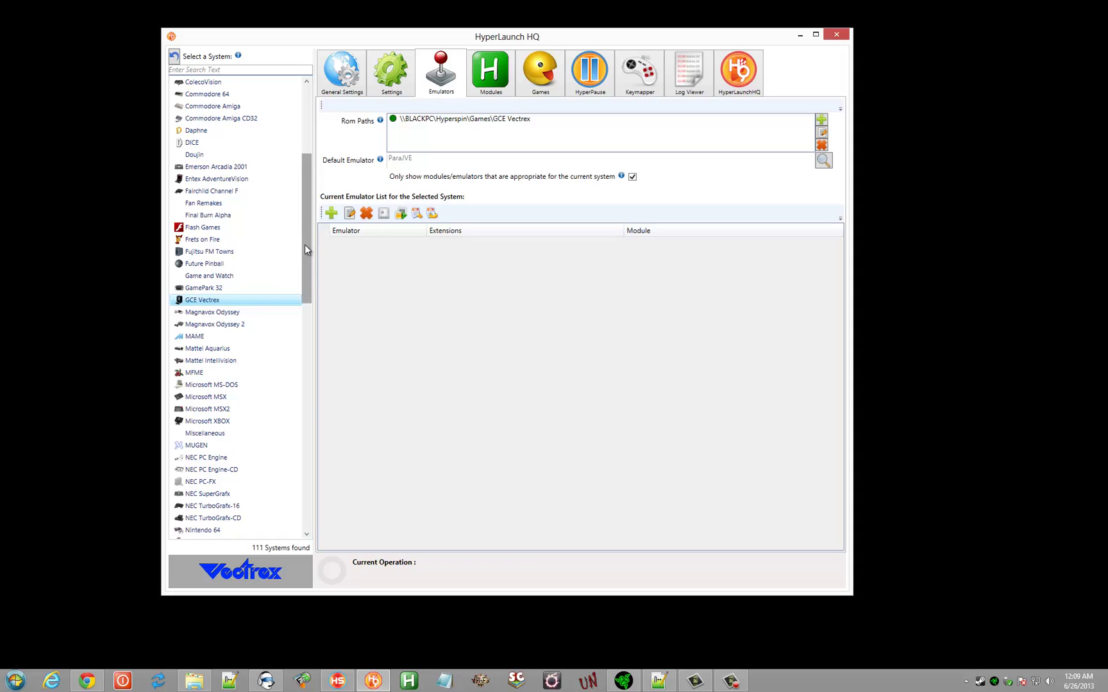
- Select ColecoVision and view its default emulator choices, highlighting MESS and closing the selection without changing it
{"action": "left_click_drag", "start_coordinate": [305, 244], "coordinate": [305, 222]}
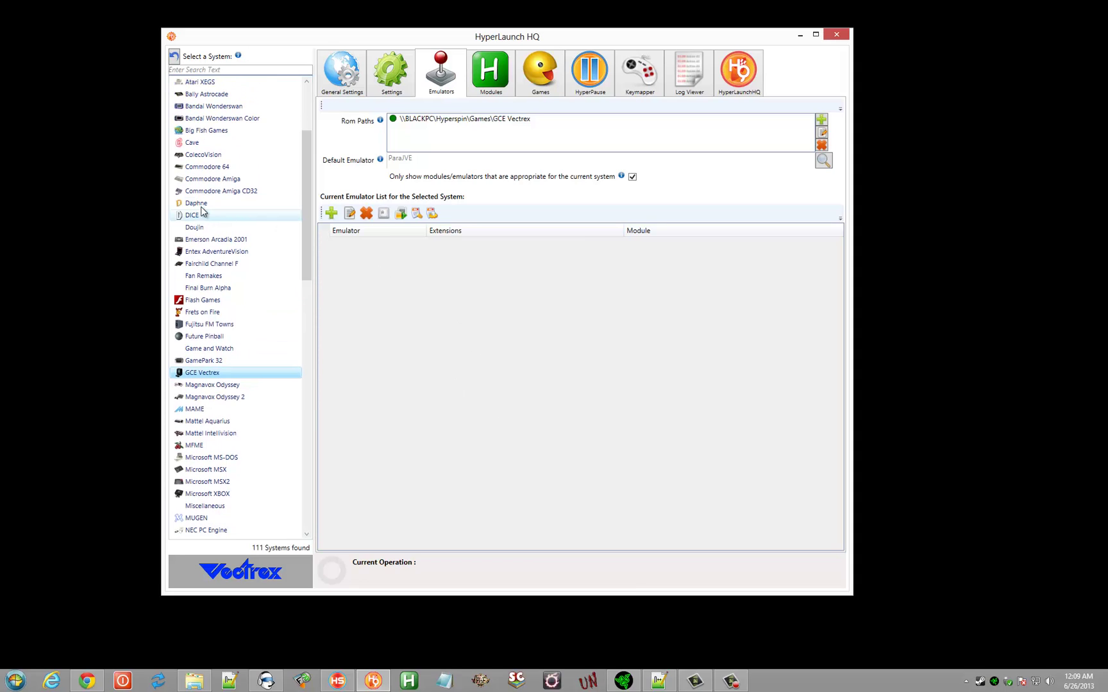
{"action": "left_click", "coordinate": [207, 154]}
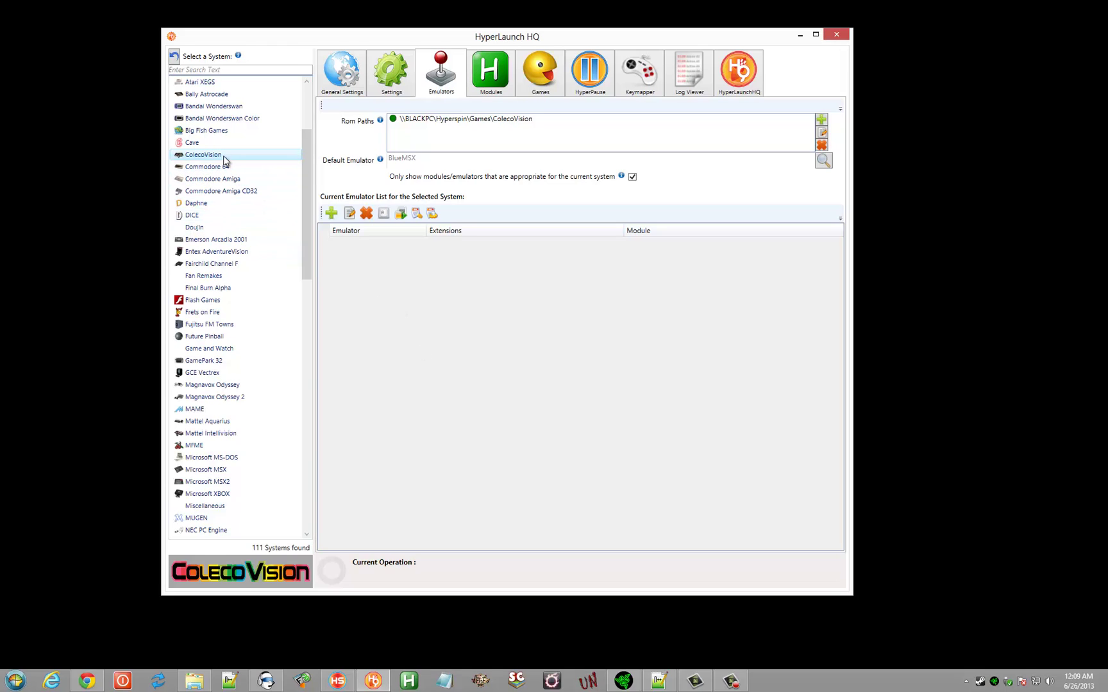
{"action": "left_click", "coordinate": [822, 161]}
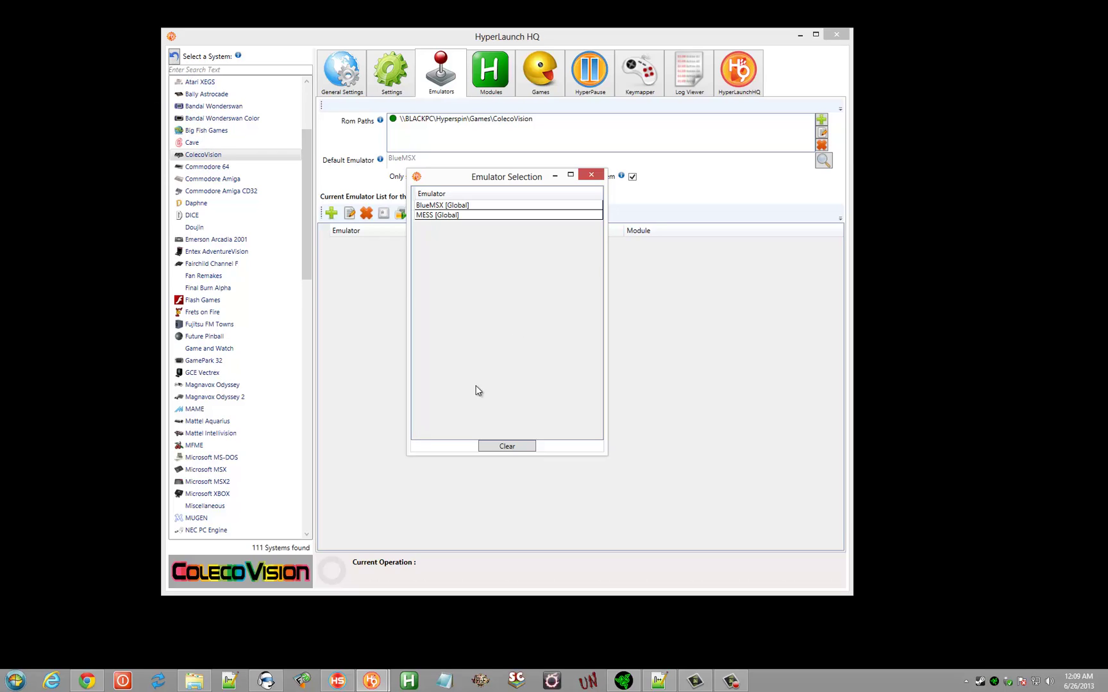
{"action": "left_click", "coordinate": [436, 217]}
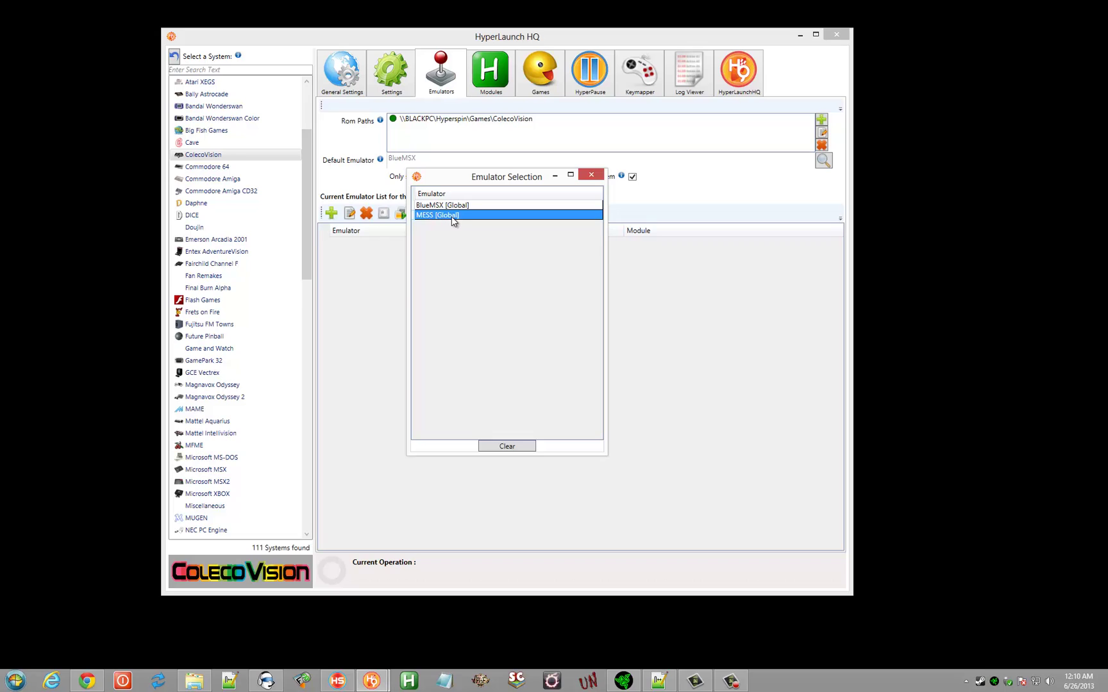
{"action": "left_click", "coordinate": [589, 175]}
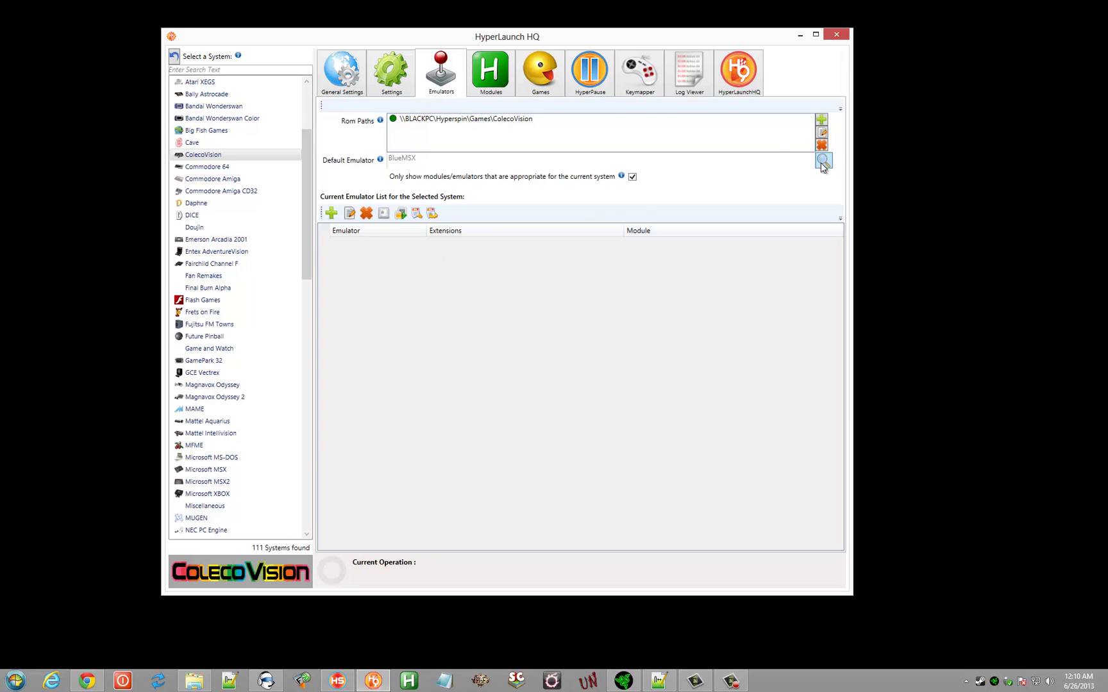
- Show the installed modules for ColecoVision, Daphne, Fairchild Channel F and Commodore 64
{"action": "left_click", "coordinate": [491, 74]}
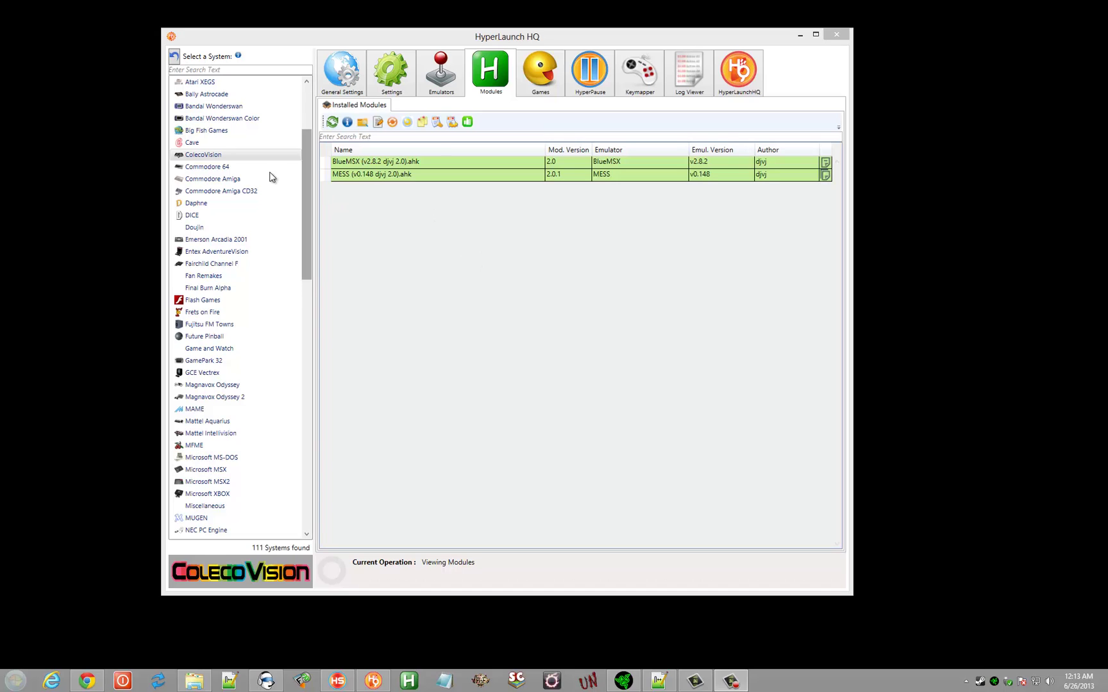
{"action": "left_click", "coordinate": [229, 204]}
{"action": "left_click", "coordinate": [214, 264]}
{"action": "left_click", "coordinate": [224, 167]}
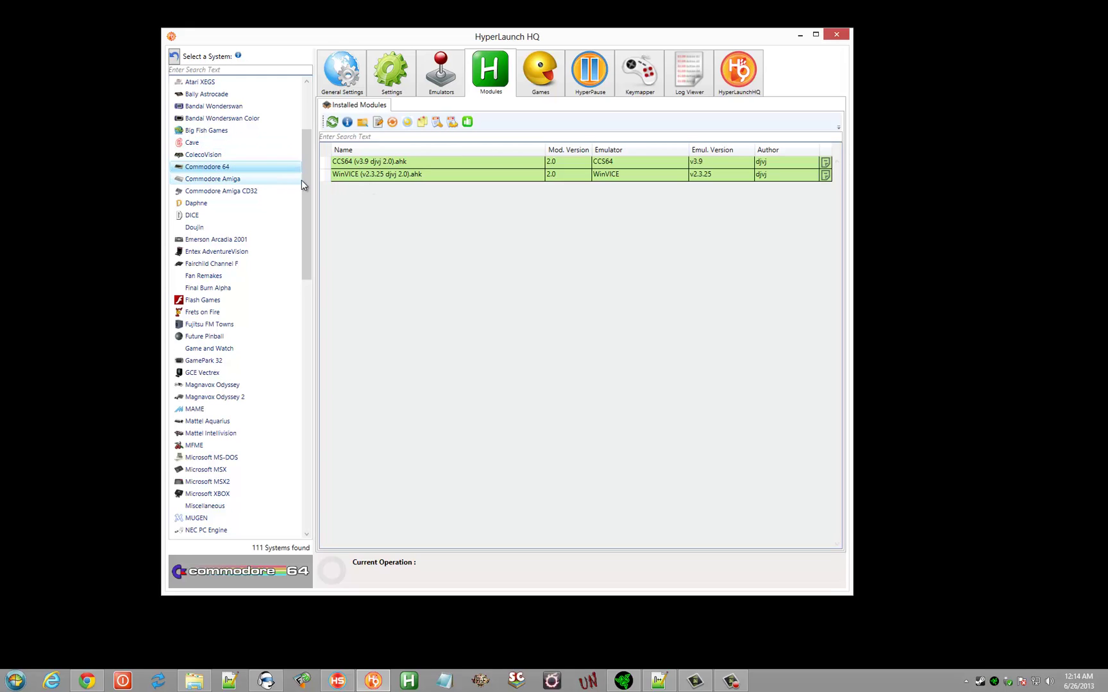
- Return to the global emulator list and select Bsnes, and show the emulator settings of Super Nintendo Entertainment System
{"action": "left_click", "coordinate": [174, 58]}
{"action": "left_click", "coordinate": [431, 81]}
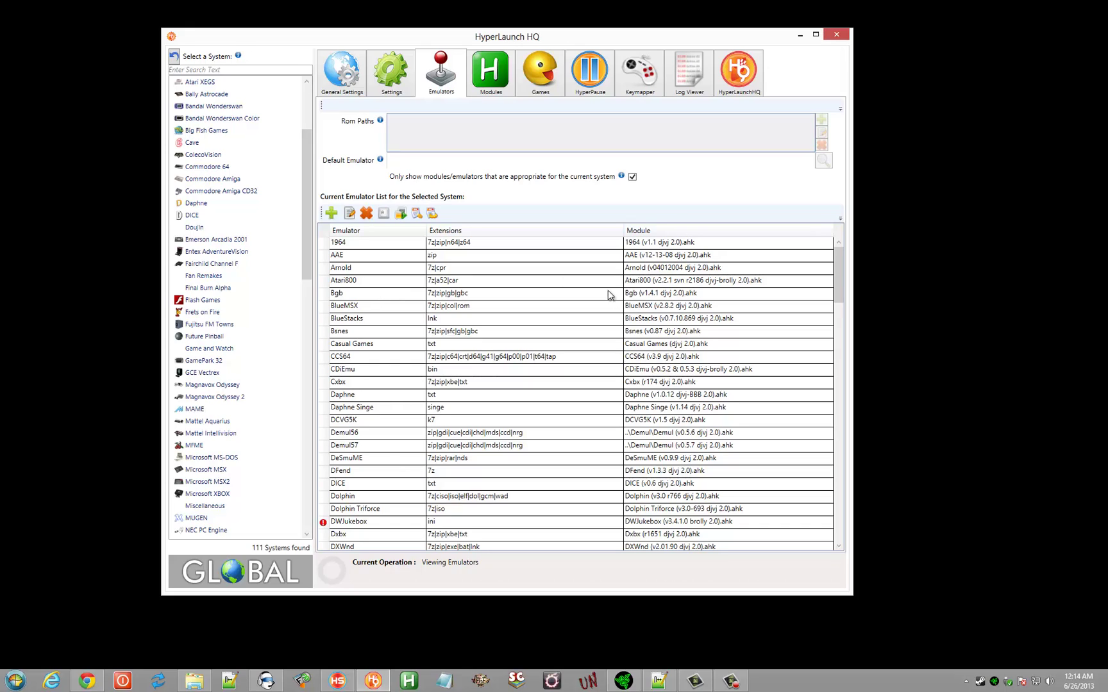
{"action": "left_click", "coordinate": [352, 332]}
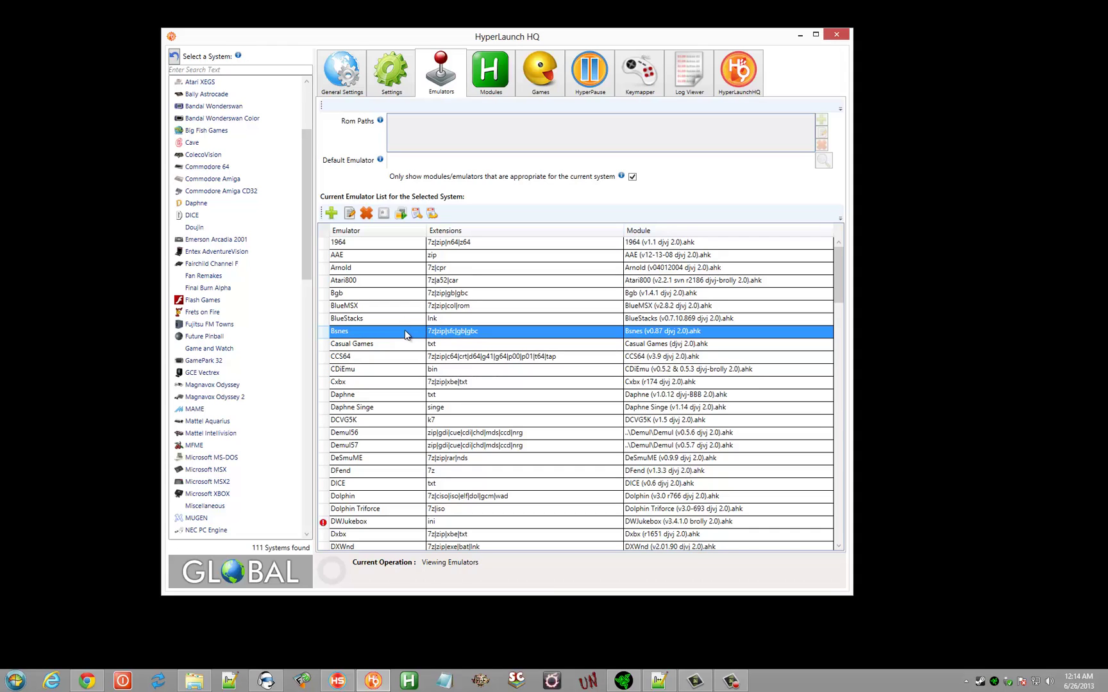
{"action": "left_click_drag", "start_coordinate": [308, 204], "coordinate": [324, 428]}
{"action": "left_click", "coordinate": [248, 467]}
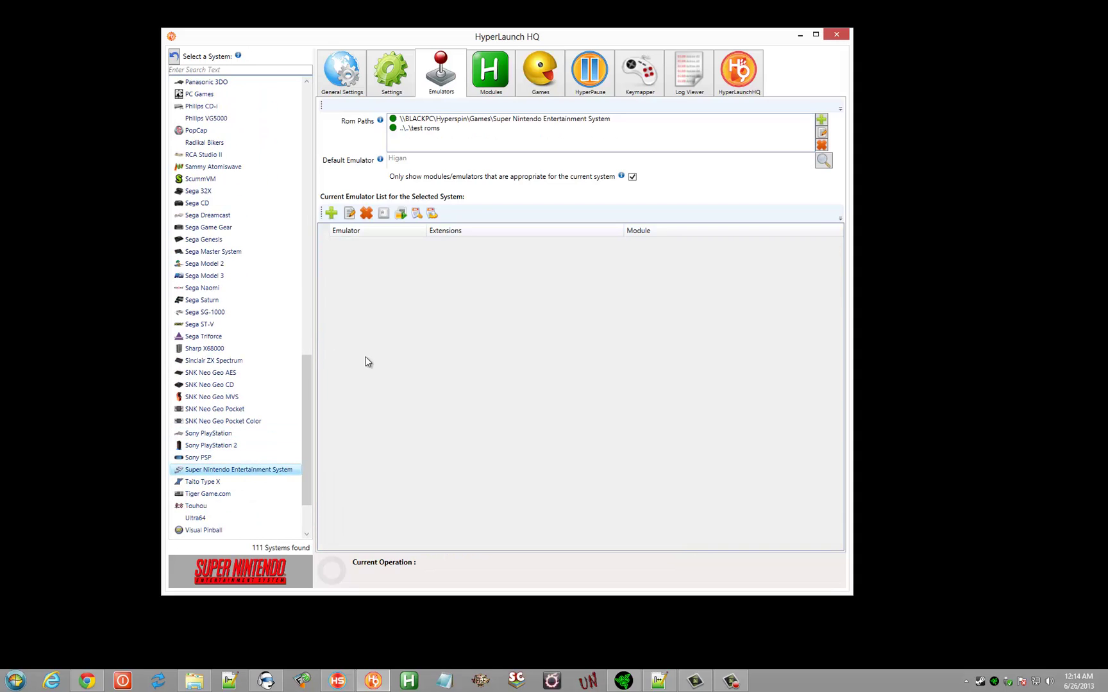